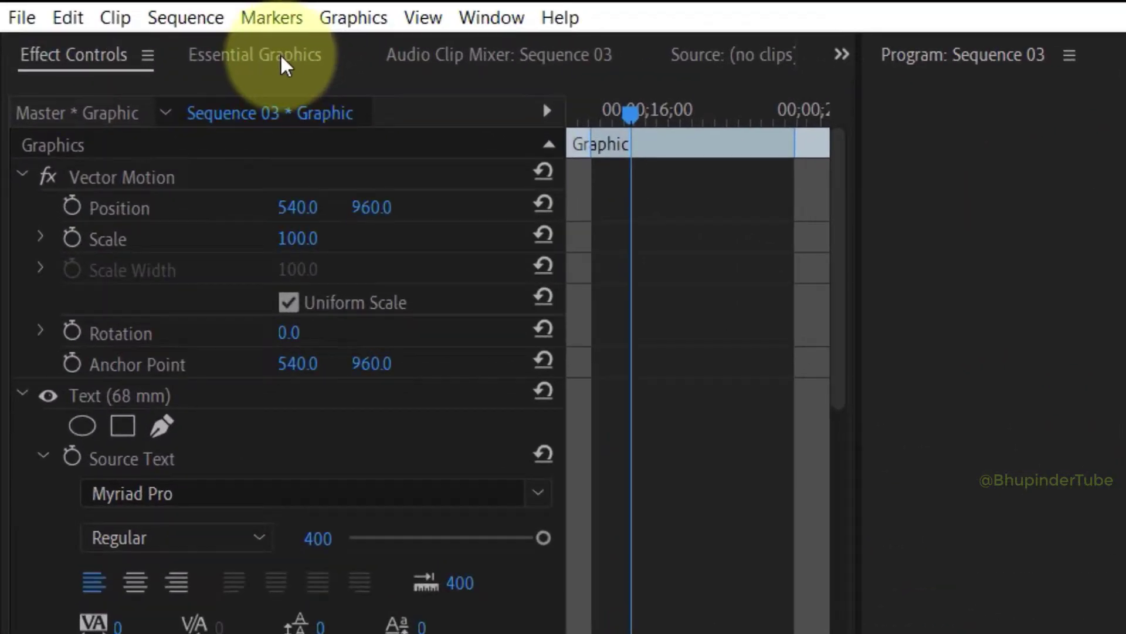
Open the Essential Graphics panel and select the '68 mm' text layer for editing
left_click(281, 58)
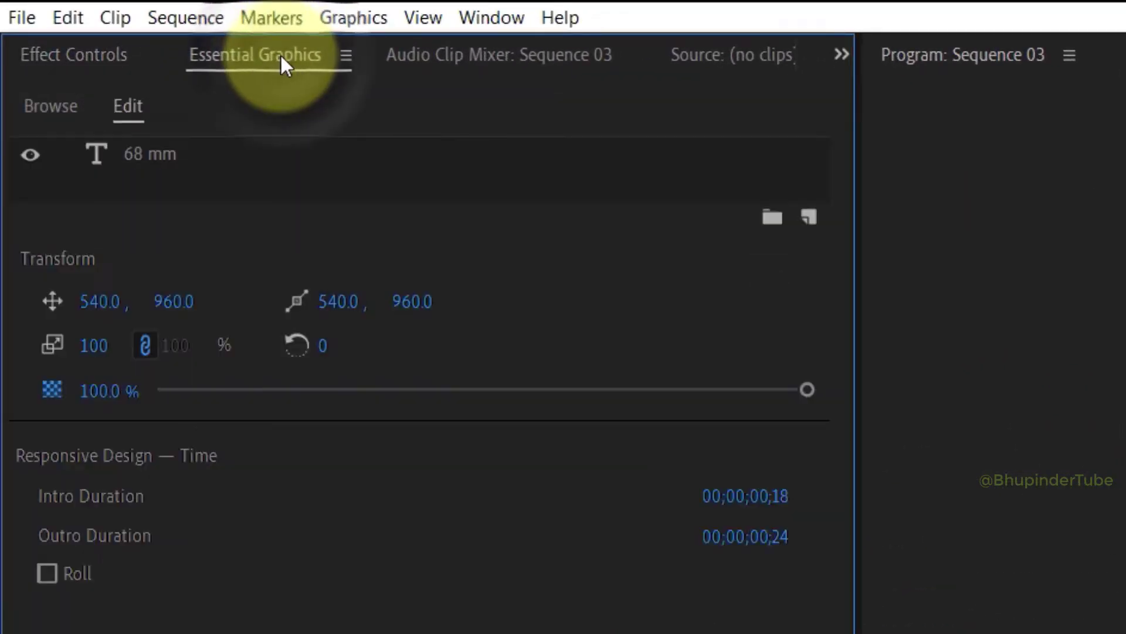
left_click(159, 152)
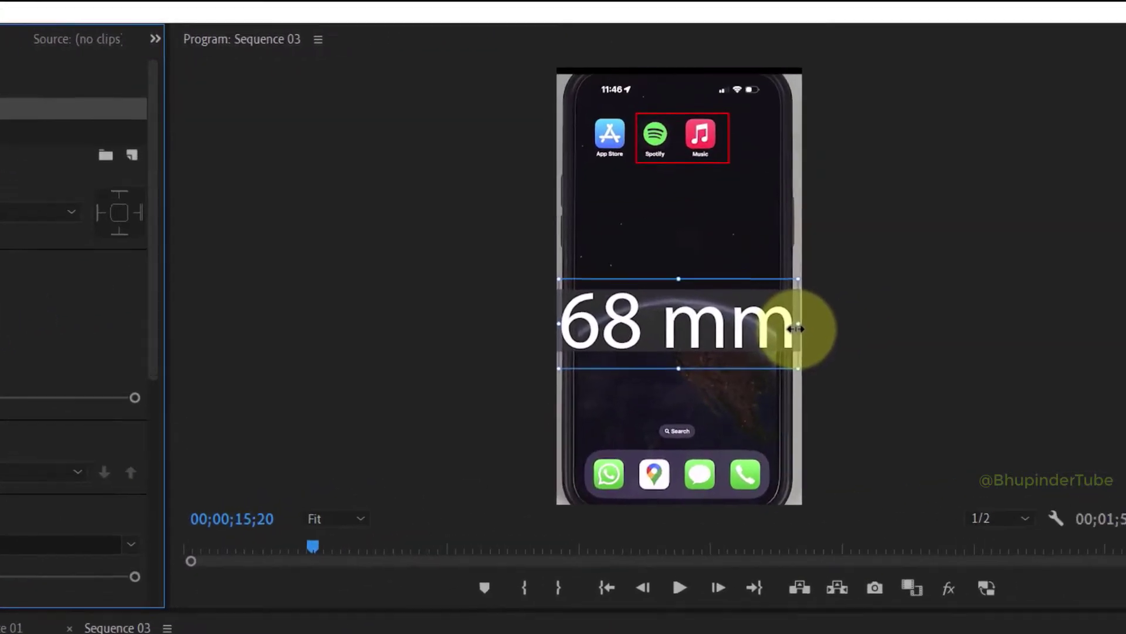
Scale the '68 mm' text down and move it to the middle of the phone screen
mouse_move(795, 328)
left_mouse_down()
mouse_move(736, 338)
mouse_move(765, 329)
left_mouse_up()
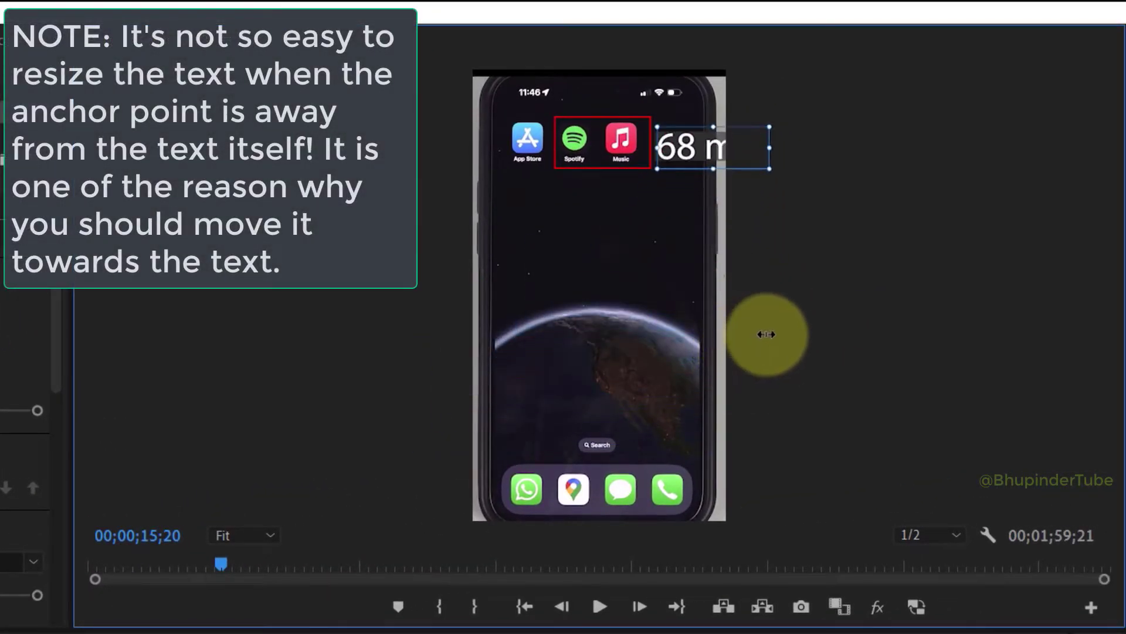
left_click_drag(718, 152, 605, 317)
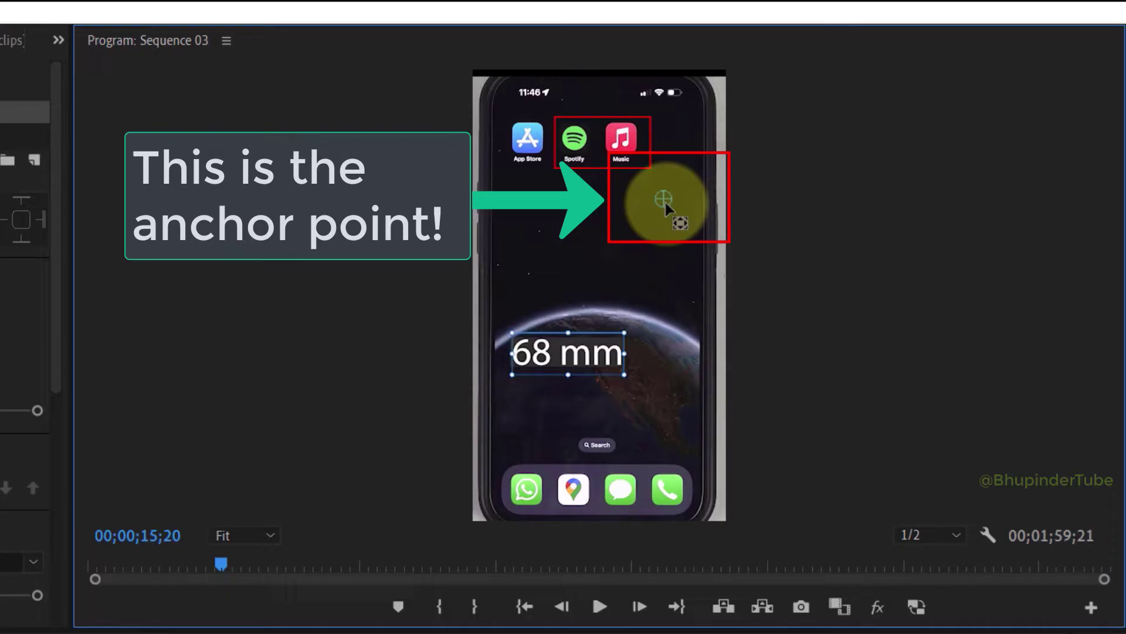
Drag the anchor point to the text's top-left corner, then reposition and test-resize the text
mouse_move(665, 228)
left_mouse_down()
mouse_move(648, 296)
mouse_move(586, 371)
left_mouse_up()
mouse_move(529, 430)
left_mouse_down()
mouse_move(528, 452)
mouse_move(608, 364)
mouse_move(643, 304)
mouse_move(633, 280)
mouse_move(497, 379)
mouse_move(379, 435)
mouse_move(576, 314)
mouse_move(559, 307)
mouse_move(767, 319)
mouse_move(652, 310)
mouse_move(611, 333)
mouse_move(822, 326)
mouse_move(742, 336)
mouse_move(596, 315)
mouse_move(641, 307)
mouse_move(763, 320)
mouse_move(603, 327)
mouse_move(822, 327)
mouse_move(754, 327)
left_mouse_up()
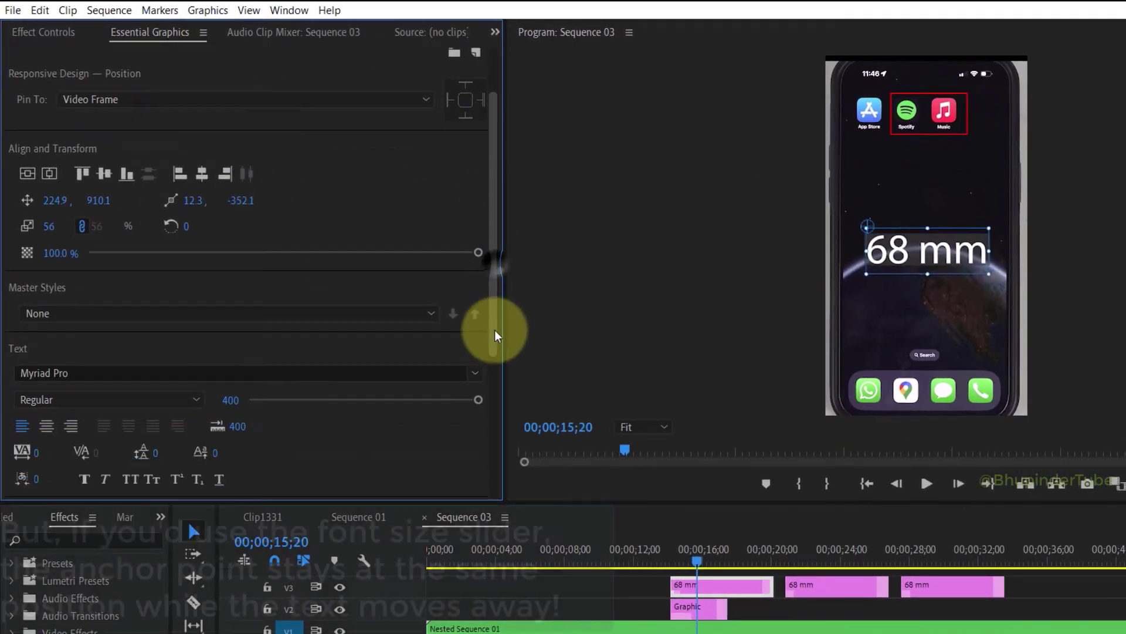
left_click_drag(495, 334, 493, 414)
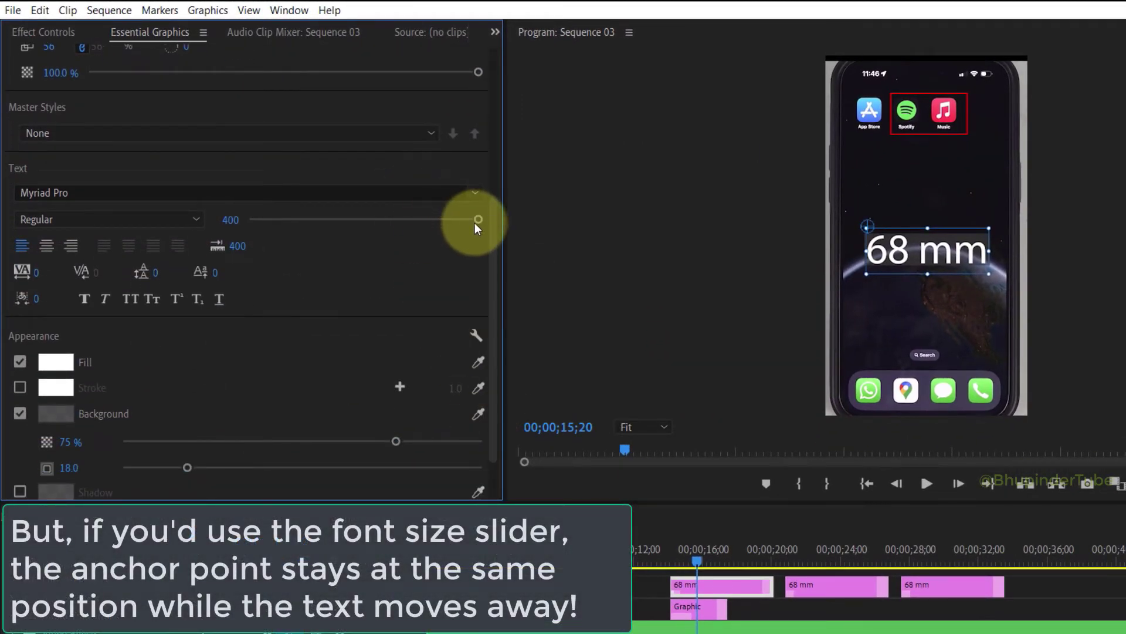
Test the '68 mm' font size, dropping it to 280 and returning to 400
mouse_move(475, 220)
left_mouse_down()
mouse_move(399, 223)
mouse_move(439, 213)
left_mouse_up()
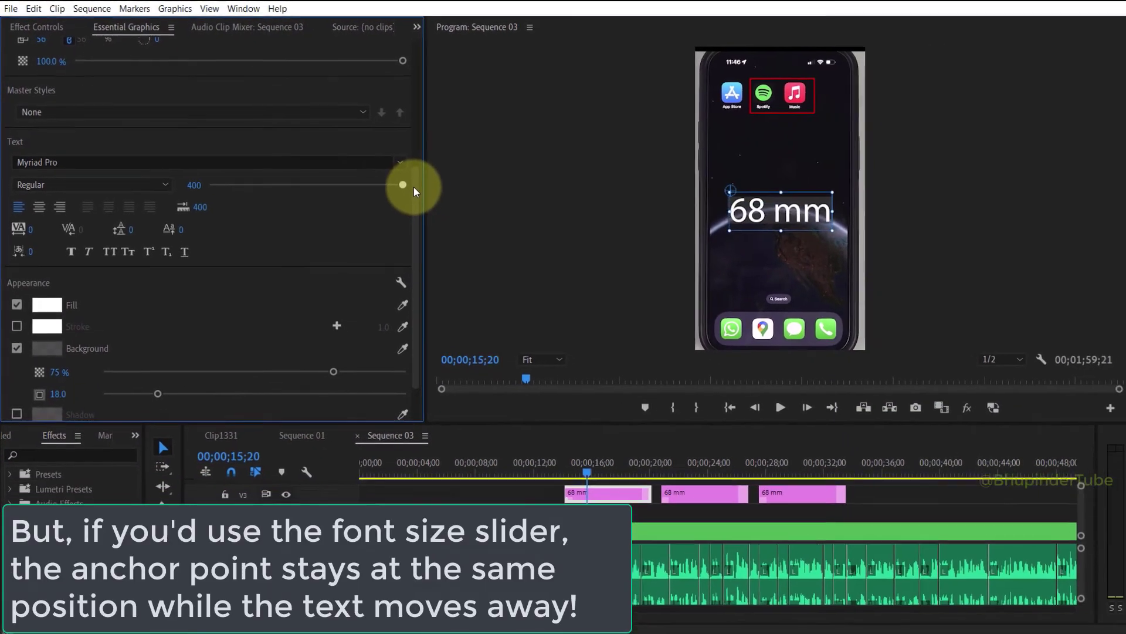